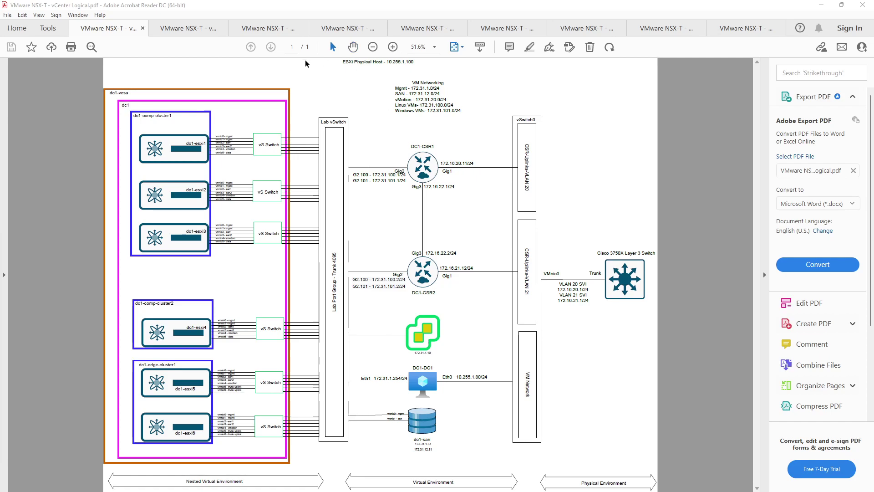
- Highlight the 'ESXi Physical Host' title, then switch to the ESXi Host Client in Chrome
{"action": "left_click_drag", "start_coordinate": [336, 64], "coordinate": [414, 62]}
{"action": "left_click", "coordinate": [364, 98]}
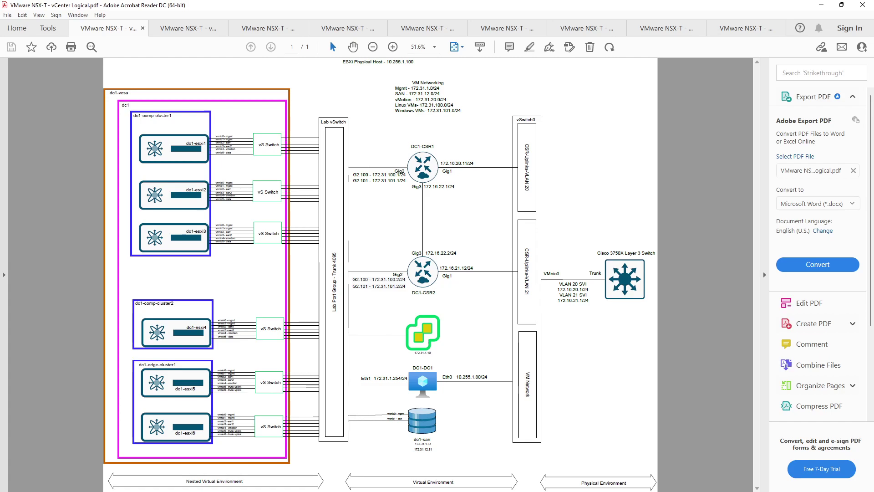
{"action": "key", "text": "alt+Tab"}
- Visit the host's Virtual Machines and Manage pages, then return to the host summary
{"action": "left_click", "coordinate": [58, 123]}
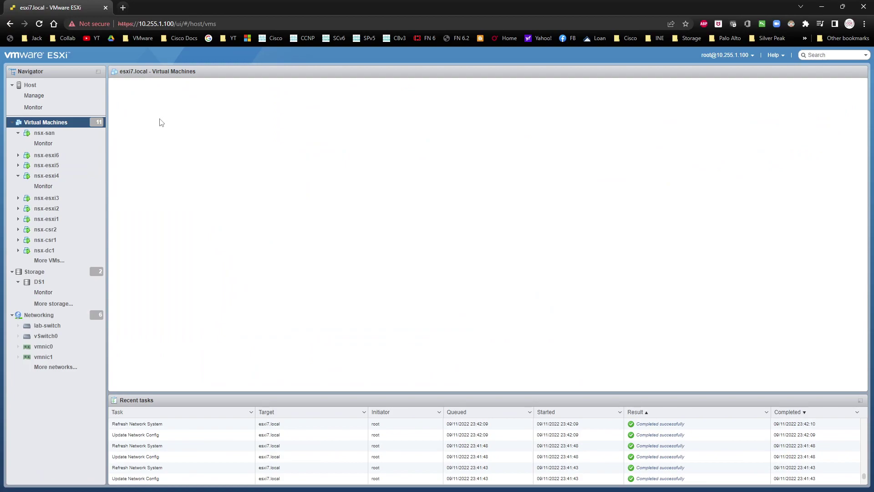
{"action": "left_click", "coordinate": [42, 93]}
{"action": "left_click", "coordinate": [41, 86]}
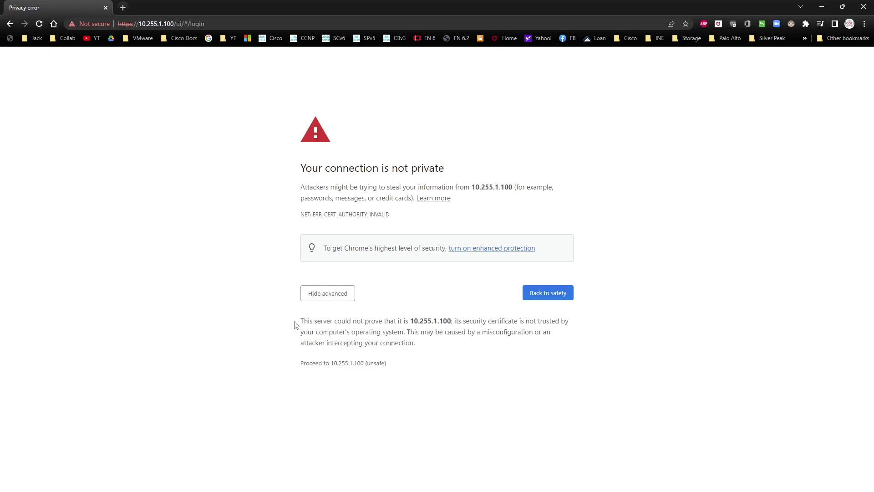
- Proceed past the certificate warning and log in with the ESXi username and password
{"action": "left_click", "coordinate": [306, 364]}
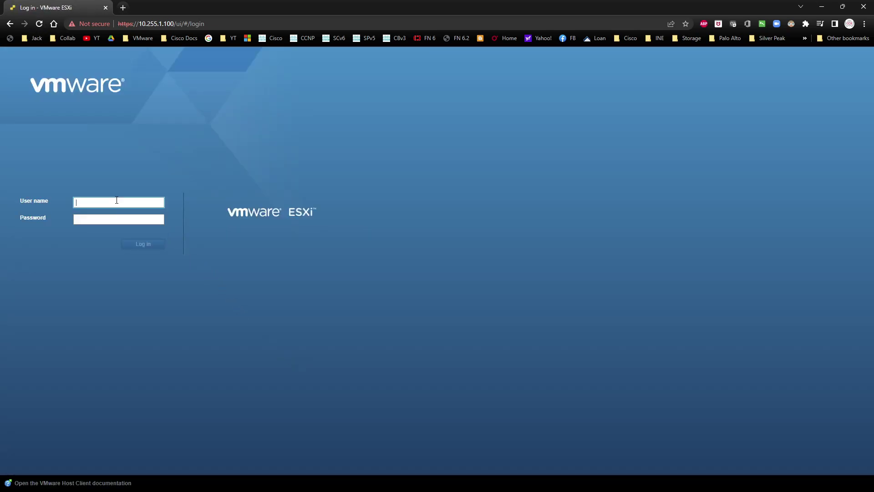
{"action": "type", "text": "root"}
{"action": "key", "text": "Tab"}
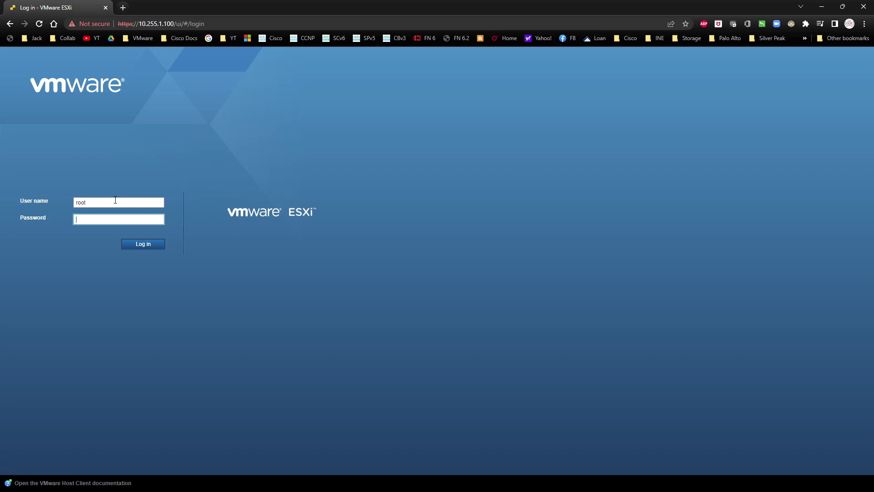
{"action": "key", "text": "Return"}
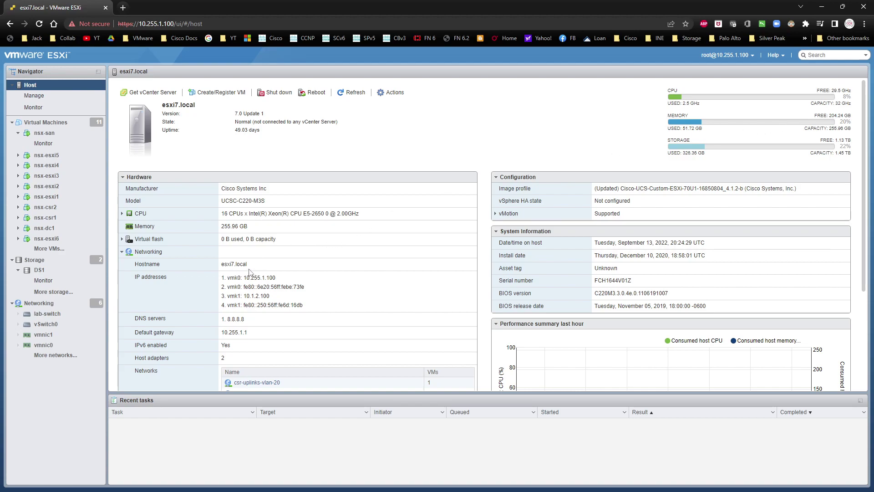
- Back in Acrobat, zoom to 100% on the upper-left clusters and CSR routers, then fit the page
{"action": "left_click", "coordinate": [43, 356]}
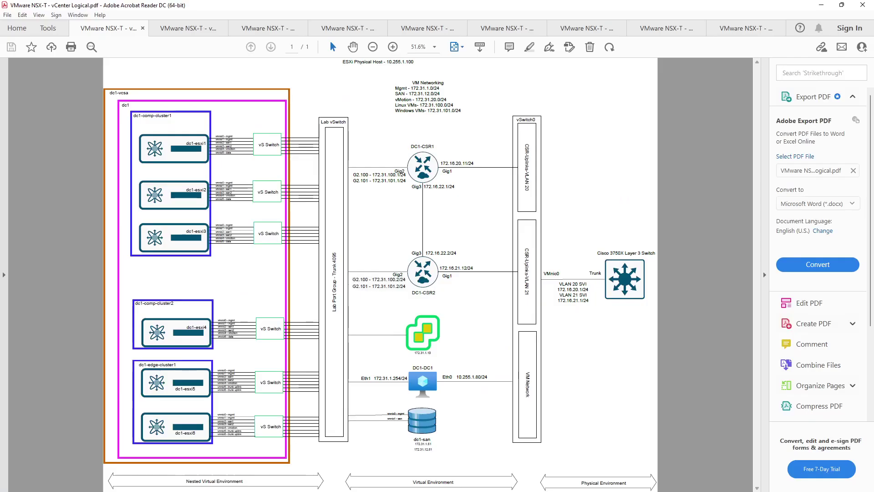
{"action": "scroll", "coordinate": [162, 126], "scroll_direction": "up", "scroll_amount": 1, "text": "ctrl"}
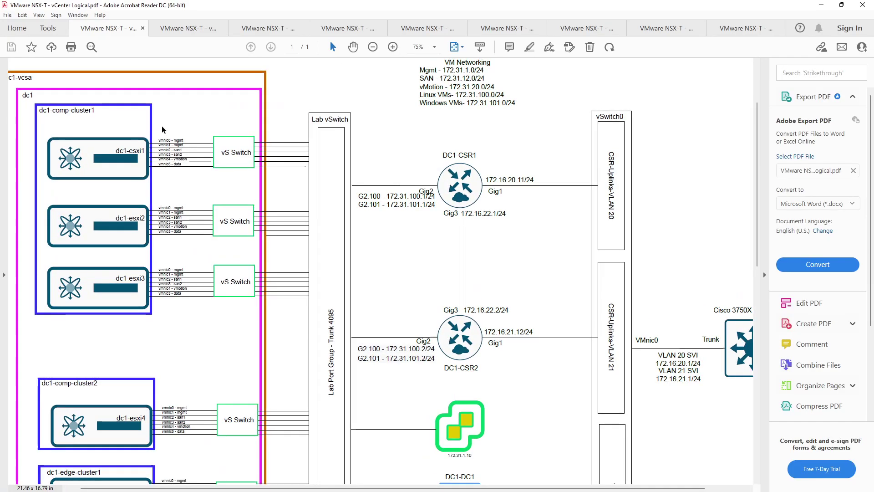
{"action": "scroll", "coordinate": [162, 125], "scroll_direction": "up", "scroll_amount": 1, "text": "ctrl"}
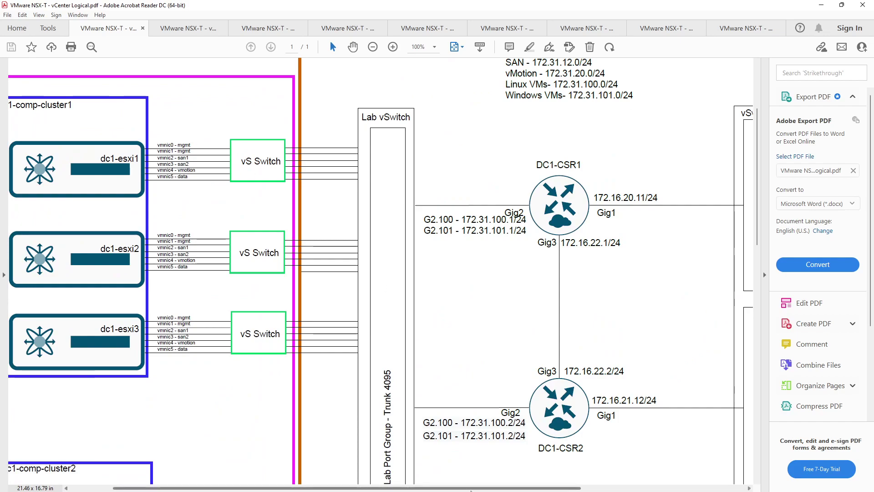
{"action": "scroll", "coordinate": [331, 435], "scroll_direction": "left", "scroll_amount": 3}
{"action": "scroll", "coordinate": [331, 435], "scroll_direction": "up", "scroll_amount": 1}
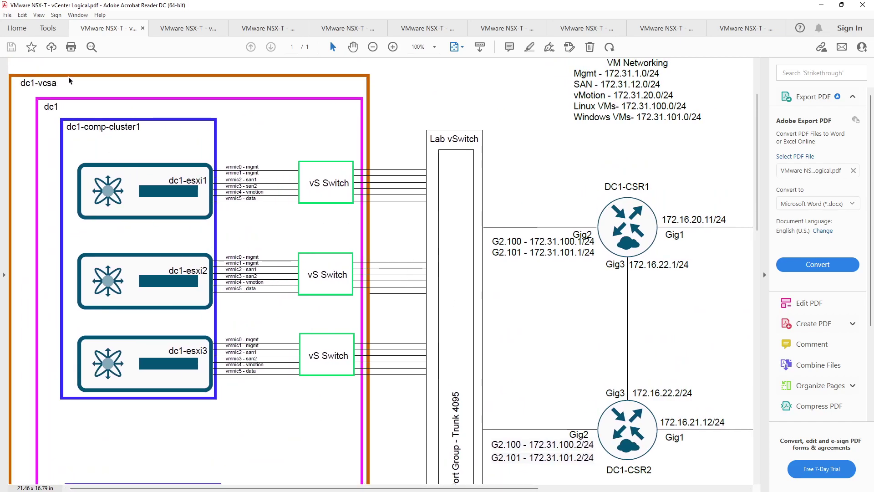
{"action": "scroll", "coordinate": [546, 248], "scroll_direction": "down", "scroll_amount": 2}
{"action": "scroll", "coordinate": [519, 229], "scroll_direction": "up", "scroll_amount": 1}
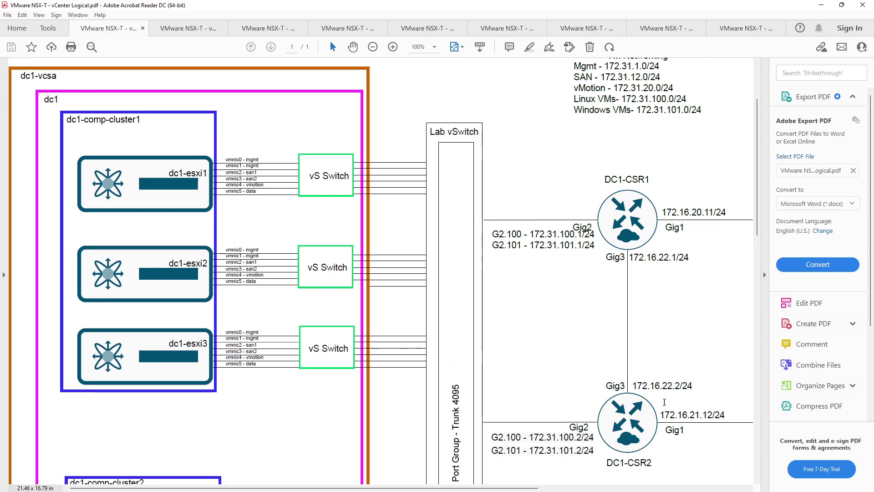
{"action": "key", "text": "ctrl+0"}
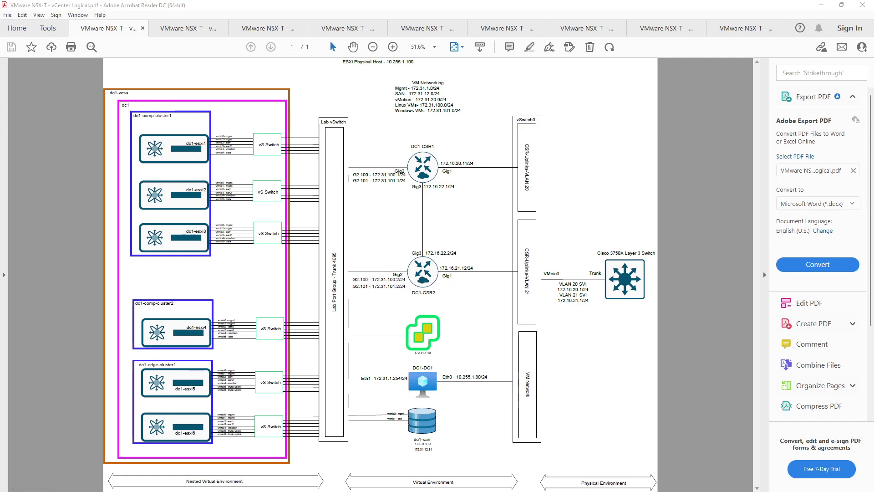
{"action": "key", "text": "alt+Tab"}
{"action": "left_click", "coordinate": [61, 123]}
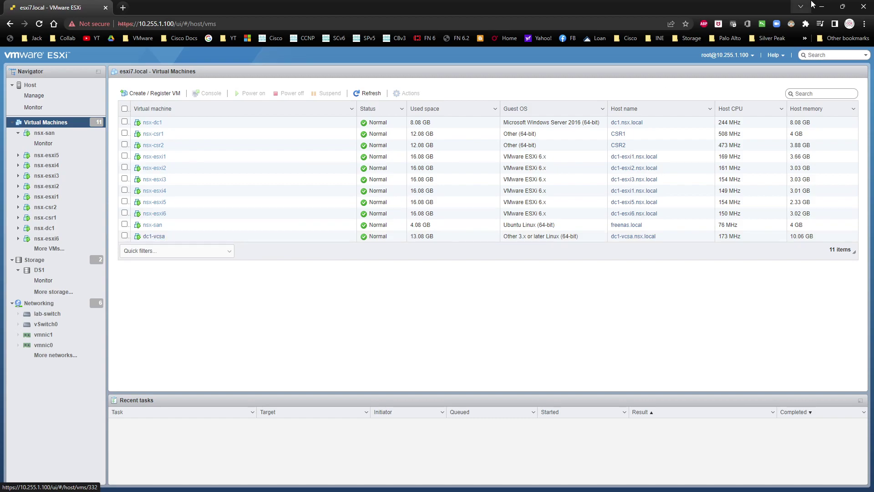
{"action": "left_click", "coordinate": [821, 6]}
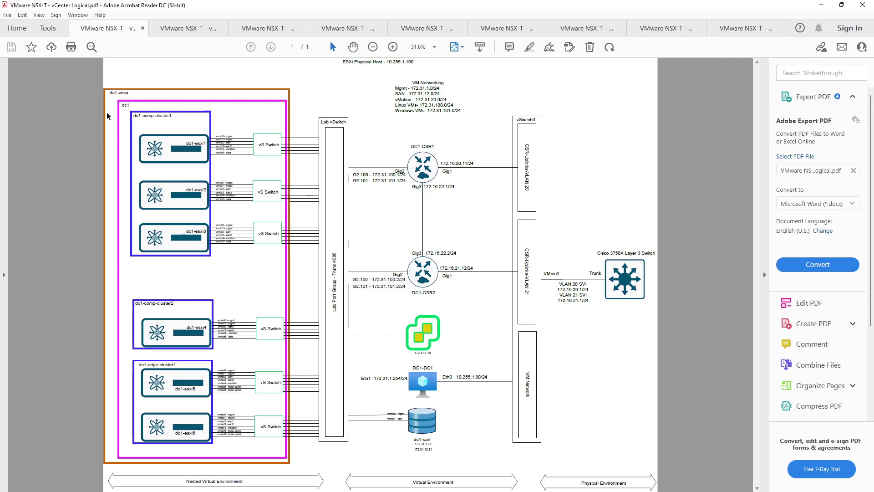
- Zoom the diagram to 100% and point out the dc1-vcsa label
{"action": "key", "text": "ctrl+equal"}
{"action": "key", "text": "ctrl+equal"}
{"action": "key", "text": "ctrl+equal"}
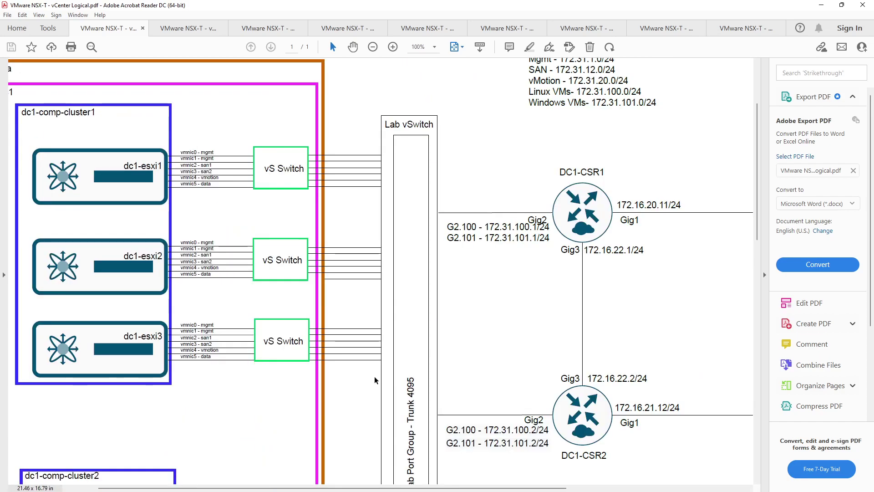
{"action": "left_click_drag", "start_coordinate": [469, 491], "coordinate": [440, 490]}
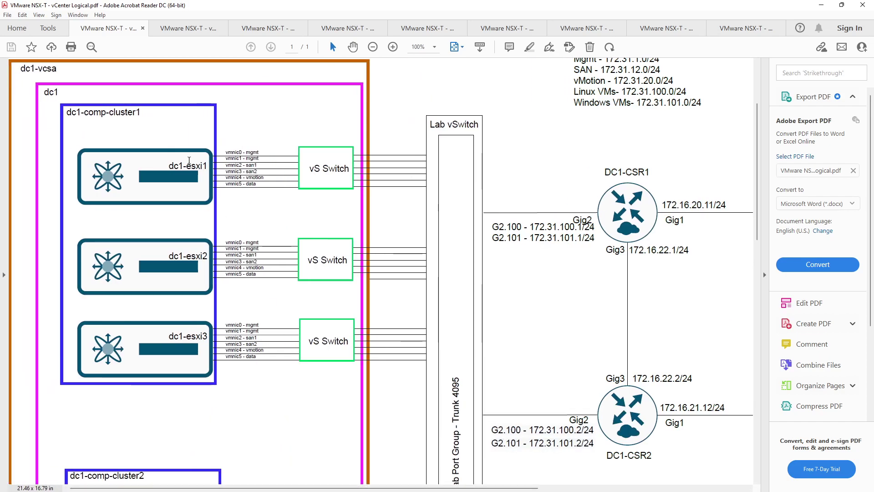
{"action": "left_click_drag", "start_coordinate": [58, 69], "coordinate": [15, 66]}
{"action": "left_click", "coordinate": [30, 72]}
{"action": "left_click_drag", "start_coordinate": [60, 69], "coordinate": [24, 68]}
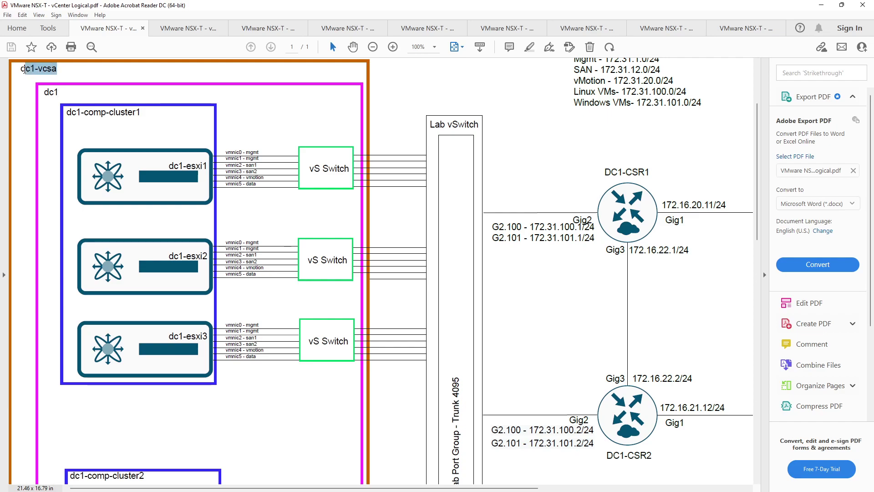
{"action": "left_click", "coordinate": [370, 68]}
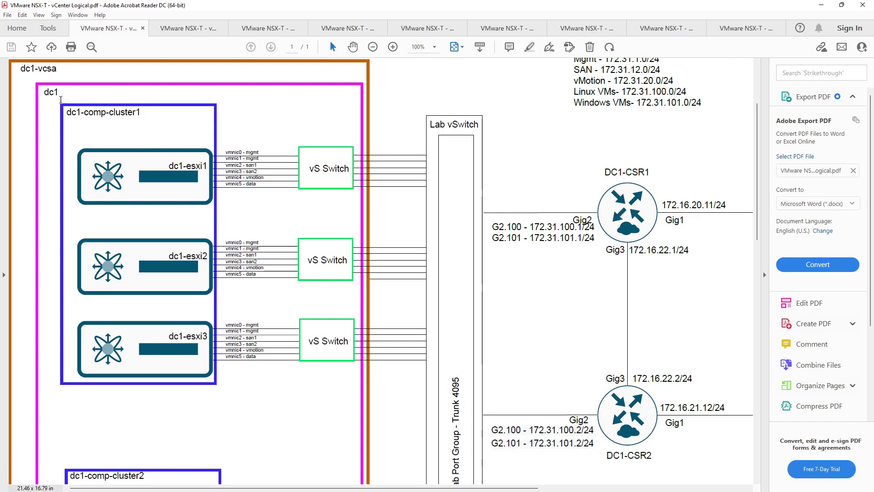
- Point out the dc1 datacenter label by selecting it twice
{"action": "left_click_drag", "start_coordinate": [61, 95], "coordinate": [44, 94]}
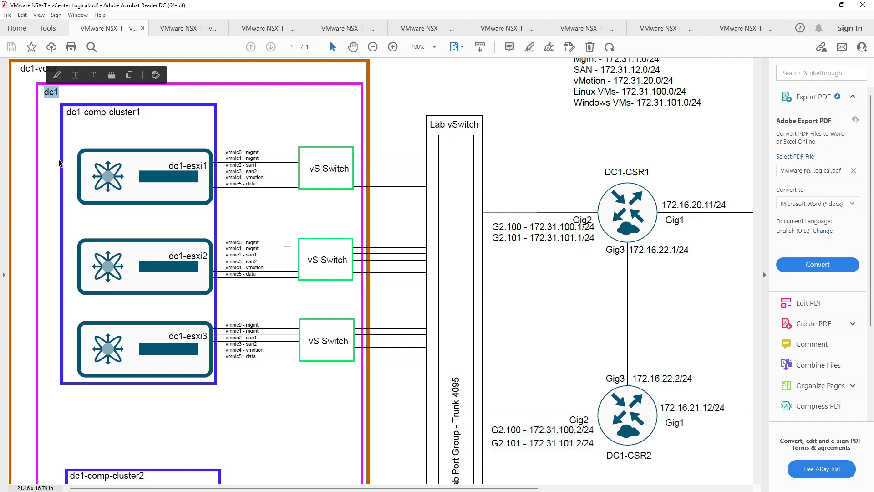
{"action": "left_click", "coordinate": [51, 172]}
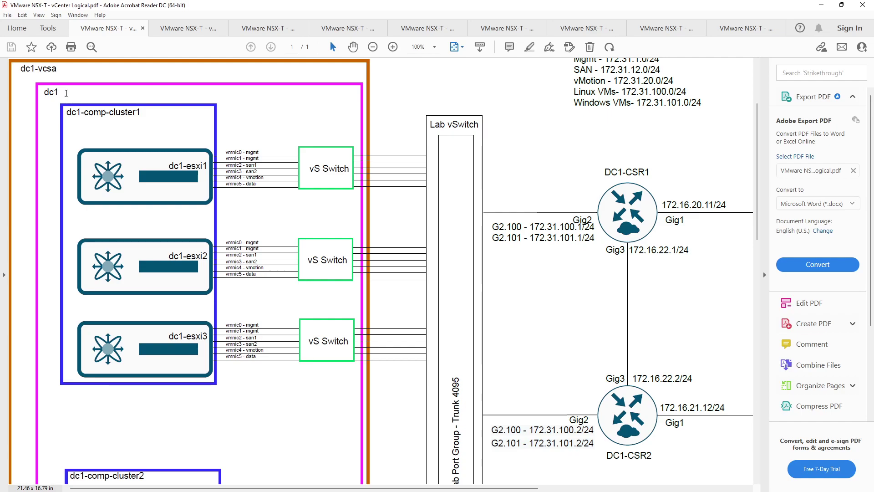
{"action": "left_click_drag", "start_coordinate": [64, 93], "coordinate": [45, 93]}
{"action": "left_click", "coordinate": [48, 107]}
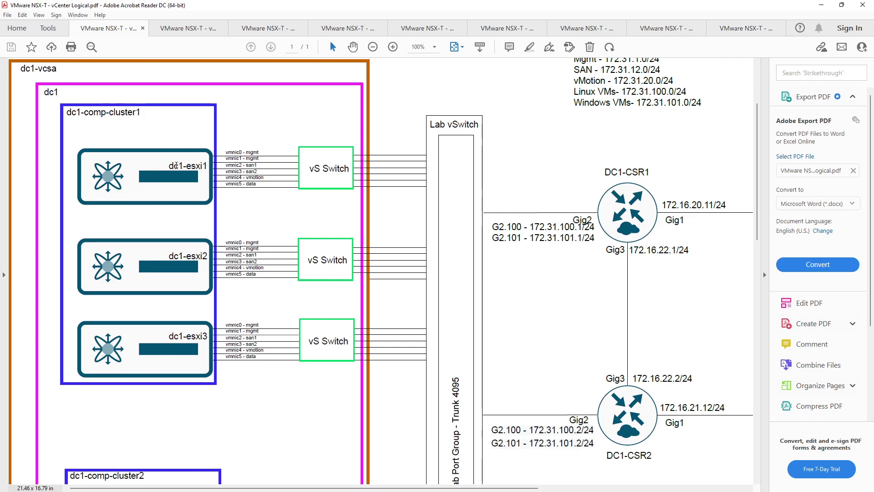
- Scroll around the diagram and highlight the dc1-comp-cluster1 label
{"action": "scroll", "coordinate": [177, 165], "scroll_direction": "down", "scroll_amount": 10}
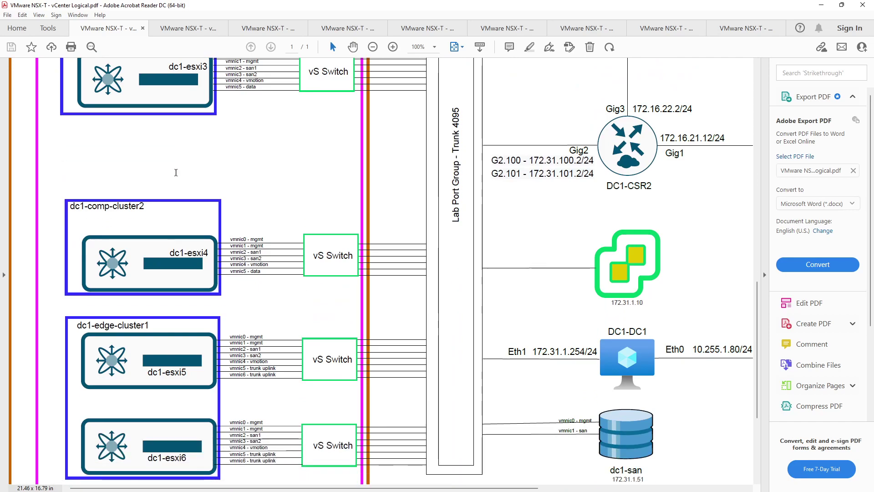
{"action": "scroll", "coordinate": [176, 173], "scroll_direction": "down", "scroll_amount": 1}
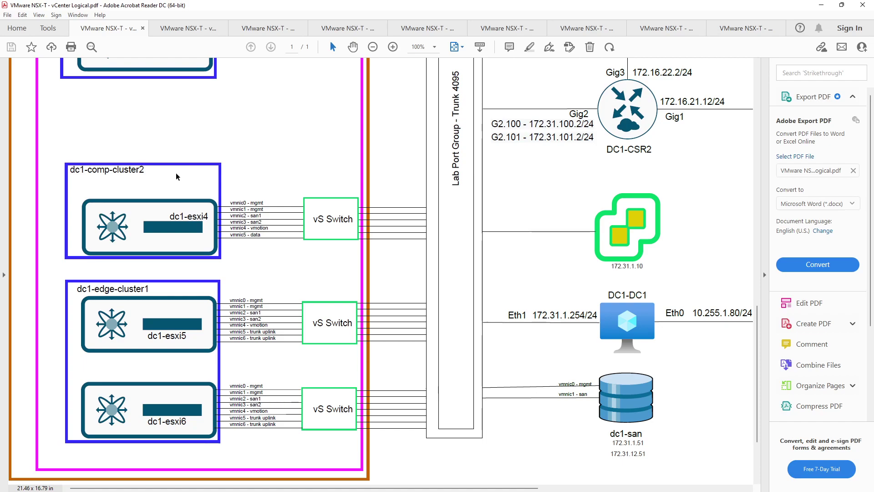
{"action": "scroll", "coordinate": [175, 173], "scroll_direction": "up", "scroll_amount": 8}
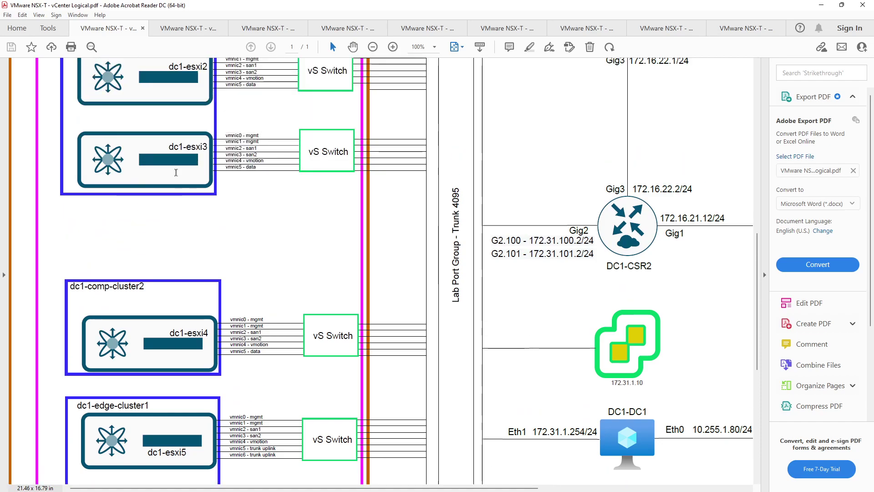
{"action": "scroll", "coordinate": [175, 170], "scroll_direction": "up", "scroll_amount": 2}
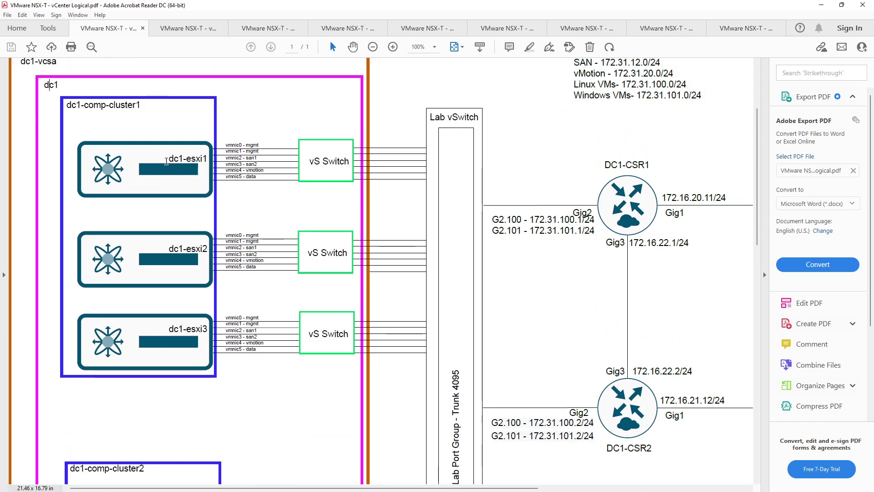
{"action": "left_click_drag", "start_coordinate": [144, 103], "coordinate": [65, 105]}
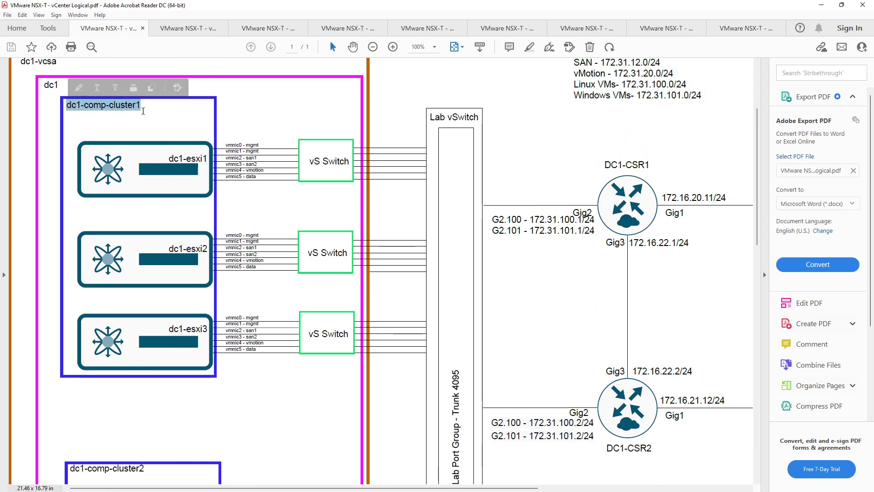
{"action": "left_click", "coordinate": [172, 142]}
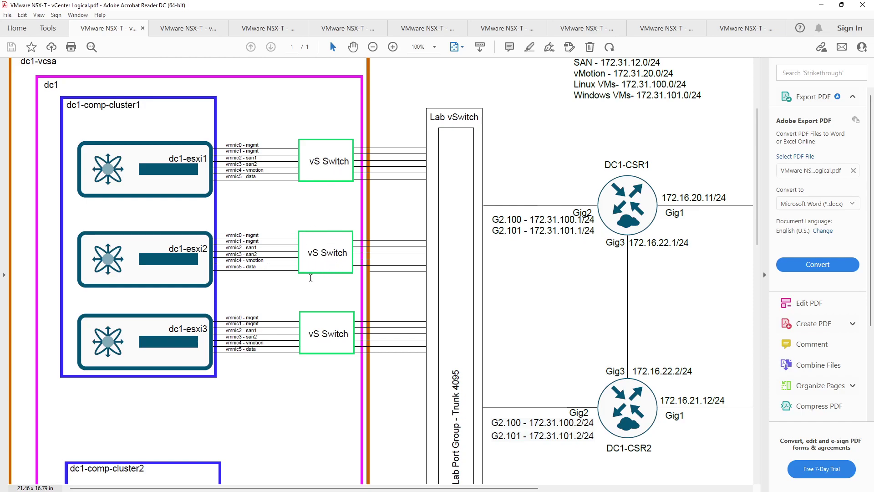
- Scroll down to dc1-comp-cluster2, dc1-edge-cluster1 with dc1-esxi5 and dc1-esxi6, and dc1-san
{"action": "scroll", "coordinate": [309, 285], "scroll_direction": "down", "scroll_amount": 4}
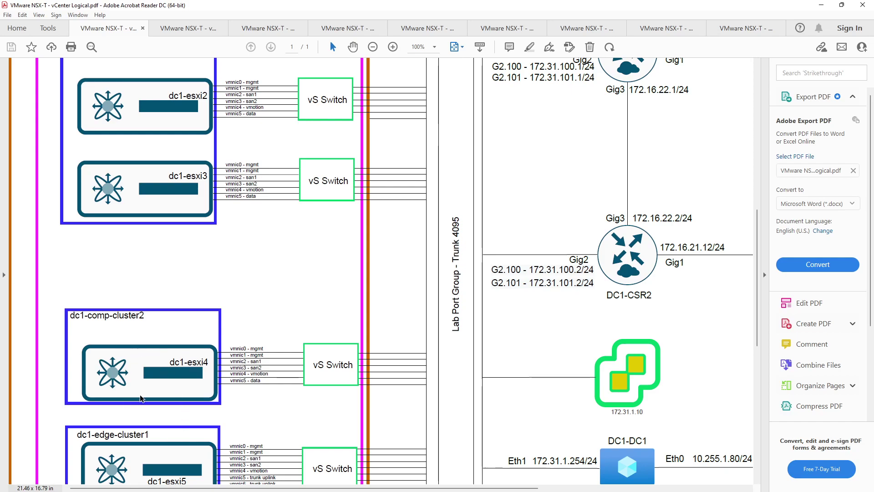
{"action": "scroll", "coordinate": [142, 386], "scroll_direction": "up", "scroll_amount": 2}
{"action": "scroll", "coordinate": [145, 346], "scroll_direction": "up", "scroll_amount": 2}
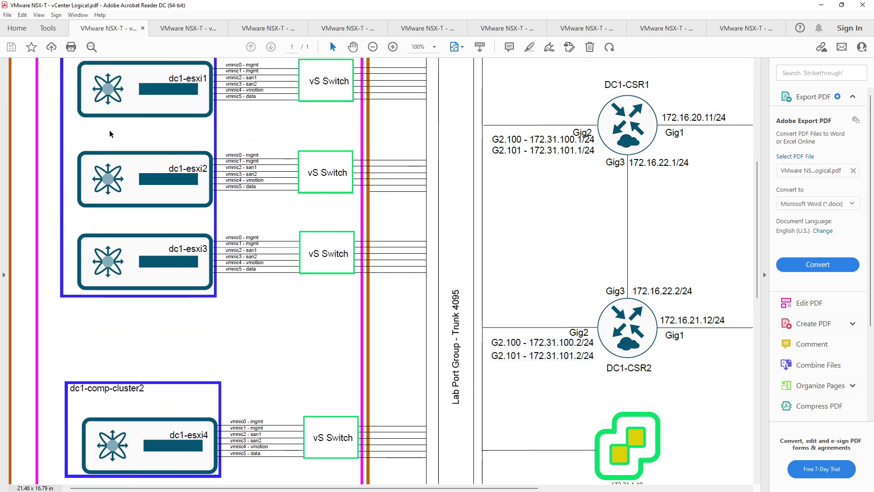
{"action": "scroll", "coordinate": [122, 261], "scroll_direction": "down", "scroll_amount": 3}
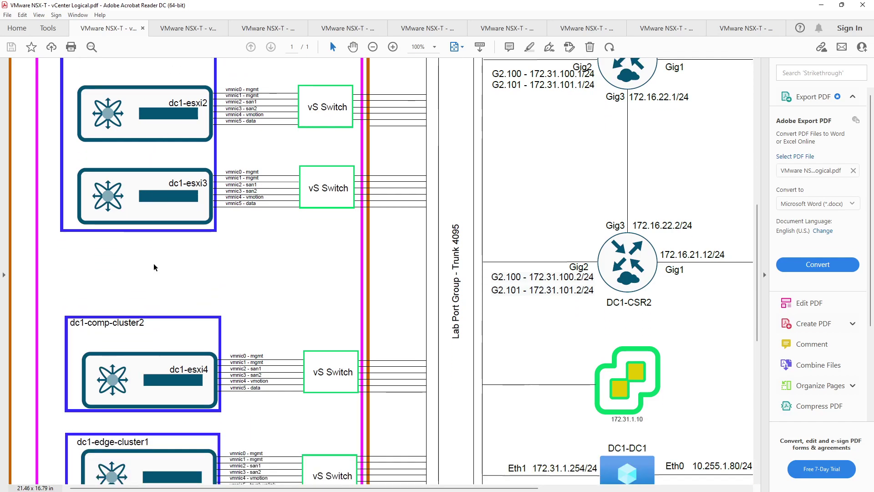
{"action": "scroll", "coordinate": [153, 265], "scroll_direction": "down", "scroll_amount": 2}
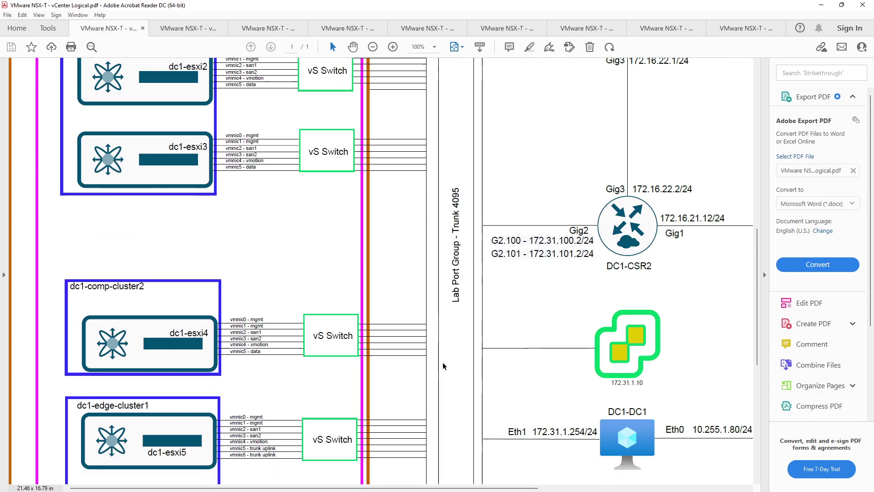
{"action": "scroll", "coordinate": [409, 359], "scroll_direction": "down", "scroll_amount": 5}
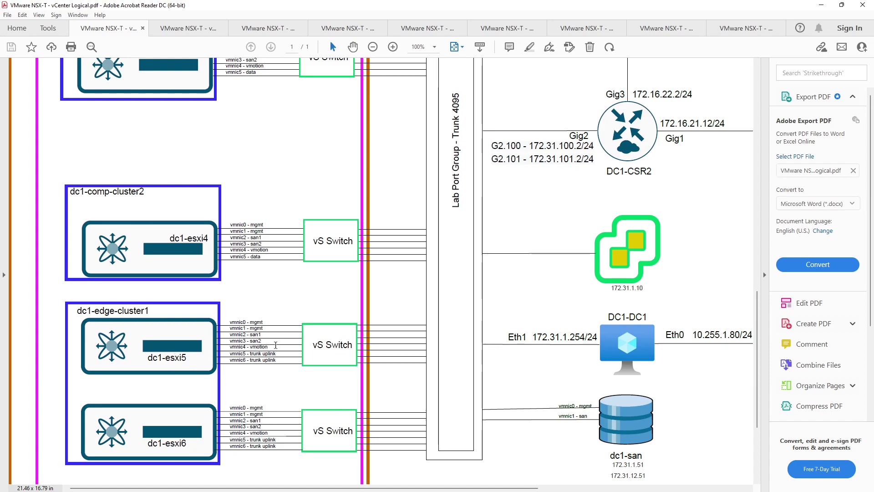
- Highlight the vmnic4 label on dc1-esxi5, then clear the selection
{"action": "left_click_drag", "start_coordinate": [274, 346], "coordinate": [230, 347]}
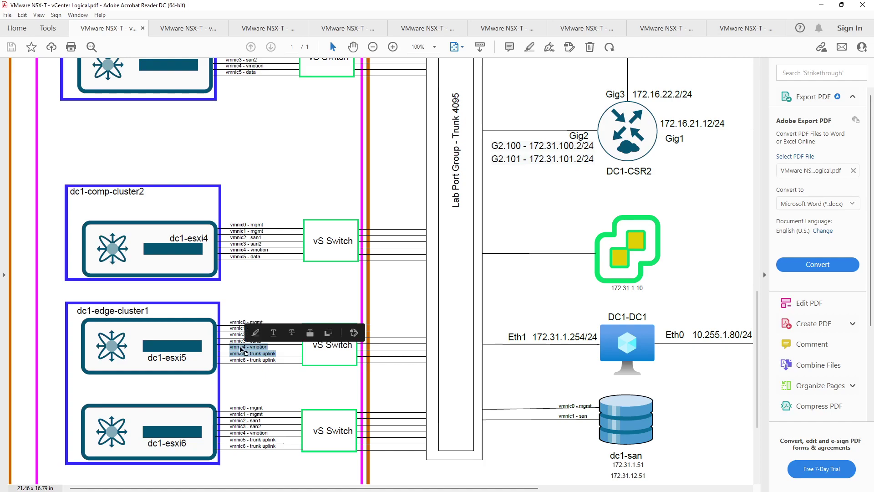
{"action": "double_click", "coordinate": [241, 347]}
{"action": "left_click", "coordinate": [265, 349]}
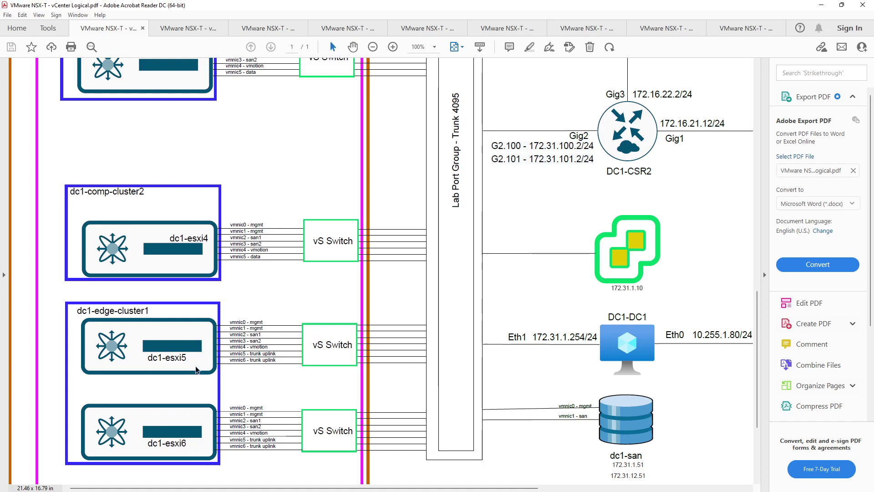
- Zoom out to 69.3% to show vSwitch0 and the Cisco 3750X Layer 3 Switch
{"action": "scroll", "coordinate": [219, 351], "scroll_direction": "up", "scroll_amount": 3}
{"action": "scroll", "coordinate": [219, 352], "scroll_direction": "up", "scroll_amount": 7}
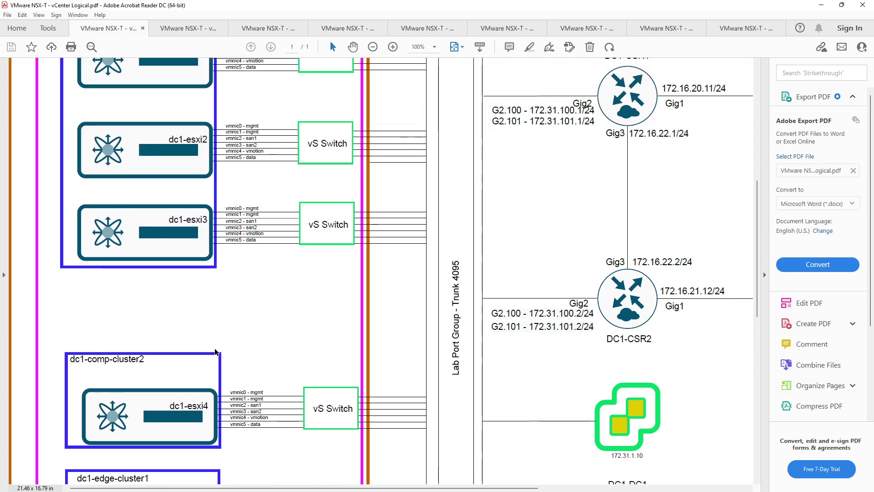
{"action": "scroll", "coordinate": [191, 321], "scroll_direction": "up", "scroll_amount": 1}
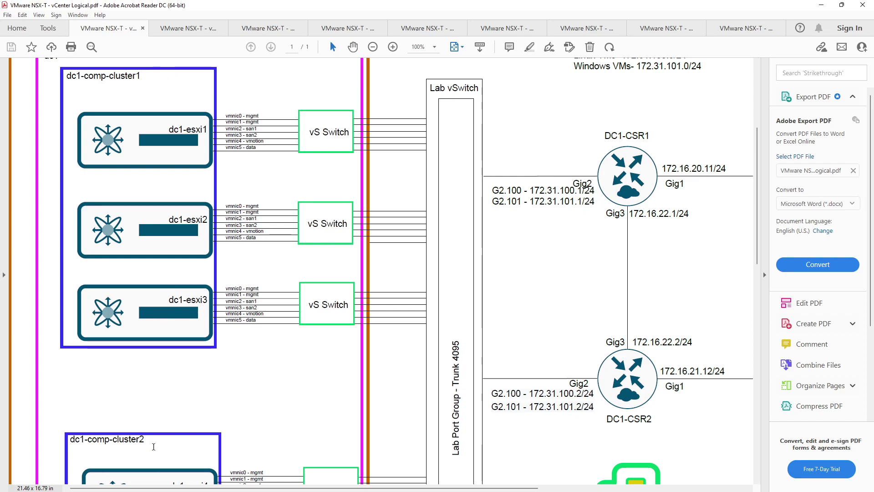
{"action": "scroll", "coordinate": [223, 277], "scroll_direction": "down", "scroll_amount": 7}
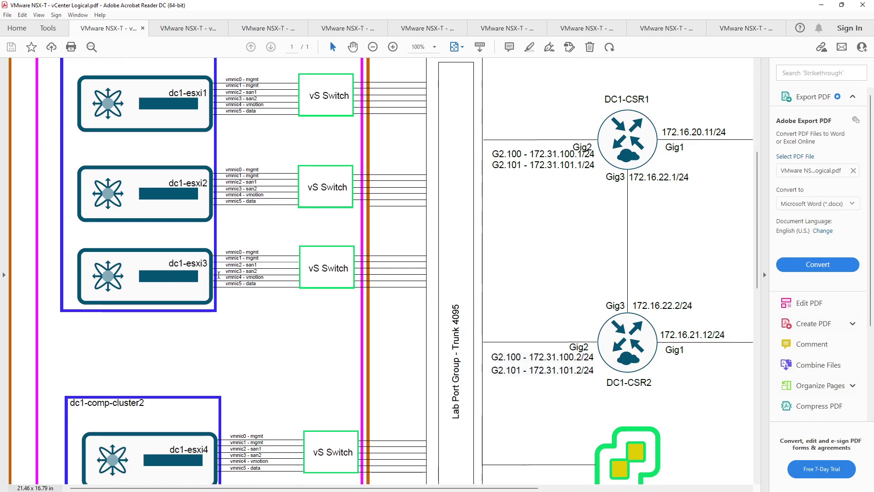
{"action": "scroll", "coordinate": [222, 277], "scroll_direction": "down", "scroll_amount": 3}
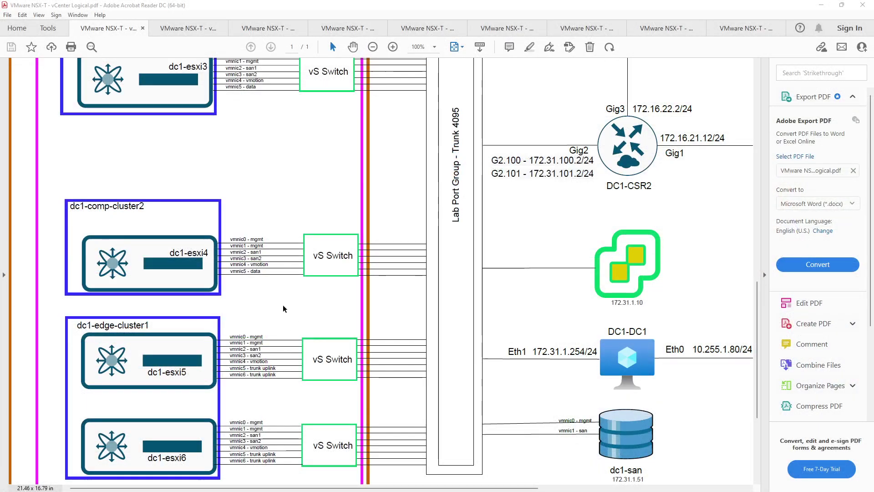
{"action": "scroll", "coordinate": [278, 310], "scroll_direction": "down", "scroll_amount": 1}
{"action": "scroll", "coordinate": [278, 310], "scroll_direction": "up", "scroll_amount": 10}
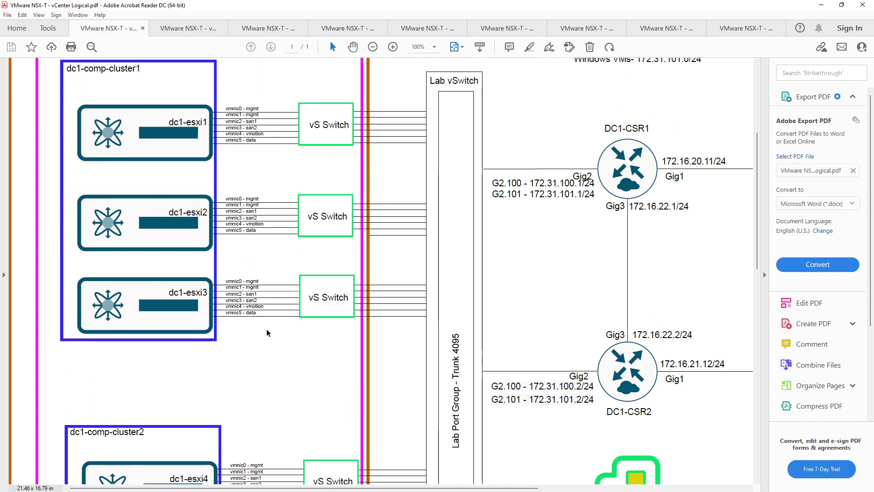
{"action": "scroll", "coordinate": [266, 329], "scroll_direction": "down", "scroll_amount": 2}
{"action": "scroll", "coordinate": [276, 356], "scroll_direction": "down", "scroll_amount": 1, "text": "ctrl"}
{"action": "scroll", "coordinate": [276, 356], "scroll_direction": "down", "scroll_amount": 1, "text": "ctrl"}
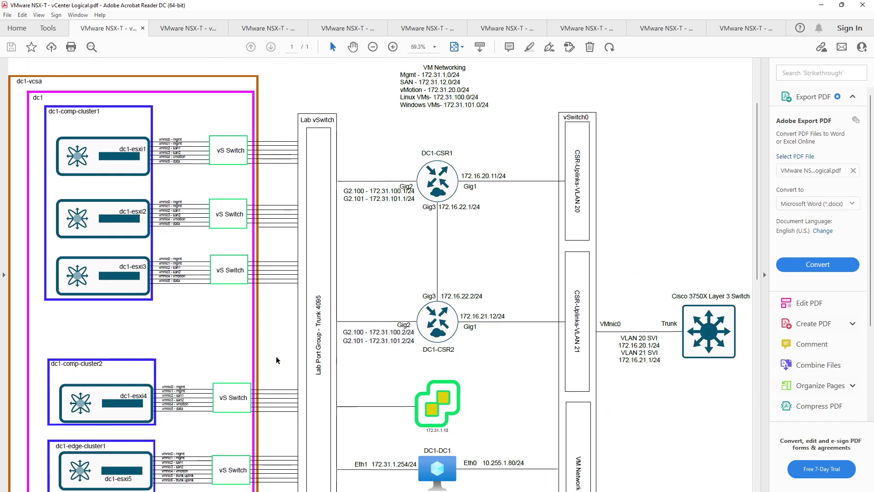
{"action": "scroll", "coordinate": [276, 356], "scroll_direction": "down", "scroll_amount": 6}
{"action": "scroll", "coordinate": [269, 364], "scroll_direction": "down", "scroll_amount": 1}
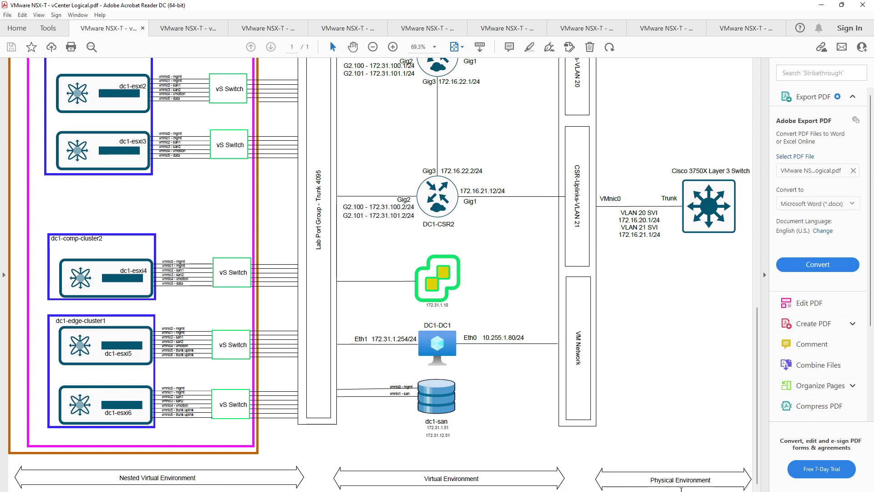
{"action": "left_click_drag", "start_coordinate": [724, 484], "coordinate": [646, 480]}
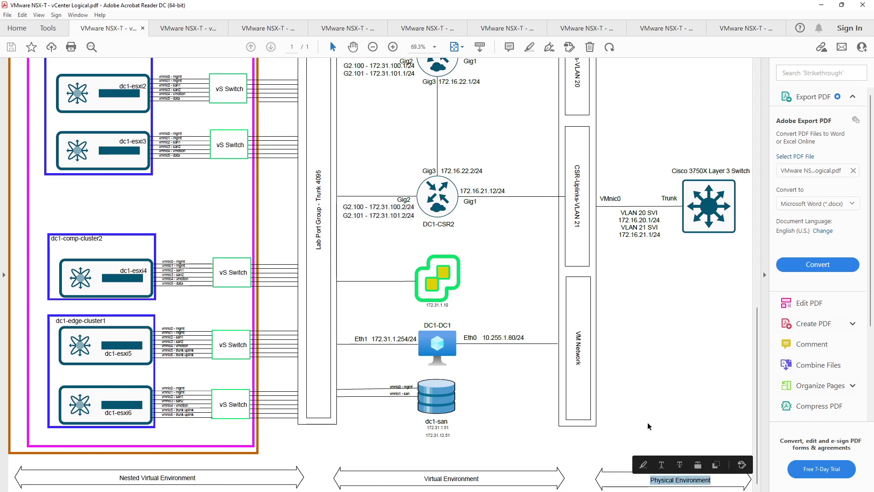
{"action": "left_click", "coordinate": [644, 409]}
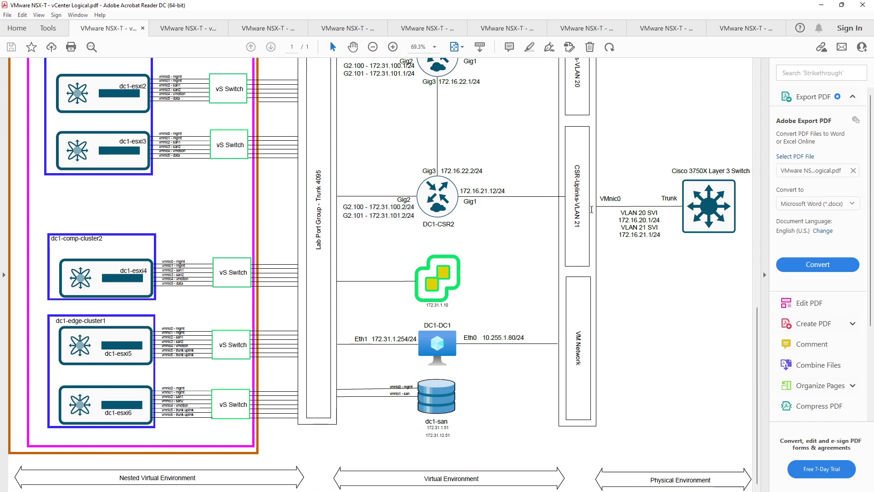
{"action": "scroll", "coordinate": [591, 210], "scroll_direction": "up", "scroll_amount": 3}
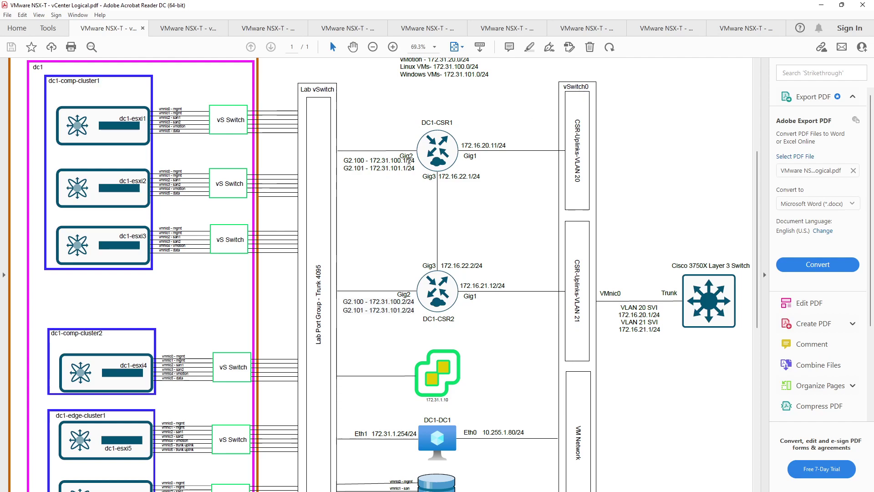
{"action": "left_click_drag", "start_coordinate": [333, 90], "coordinate": [299, 90]}
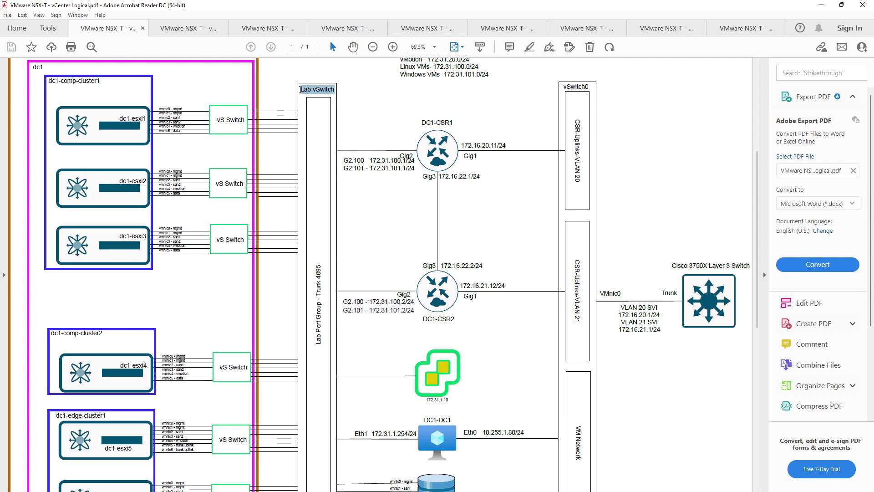
{"action": "left_click", "coordinate": [319, 342]}
{"action": "left_click_drag", "start_coordinate": [318, 342], "coordinate": [318, 265]}
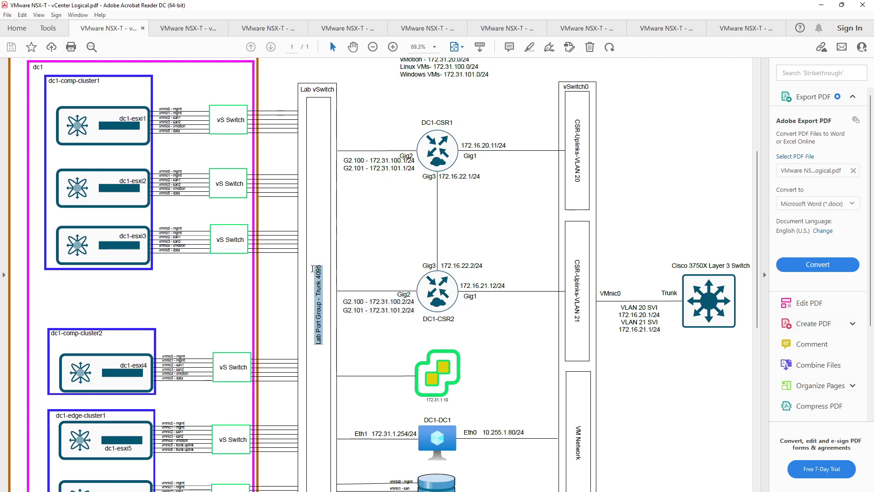
{"action": "left_click", "coordinate": [356, 274]}
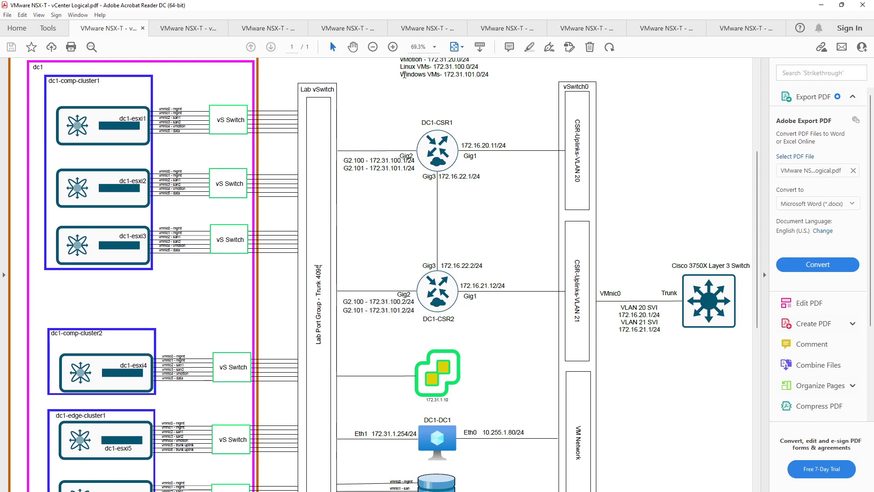
{"action": "left_click_drag", "start_coordinate": [401, 66], "coordinate": [430, 67]}
{"action": "left_click", "coordinate": [415, 86]}
{"action": "scroll", "coordinate": [383, 322], "scroll_direction": "down", "scroll_amount": 1}
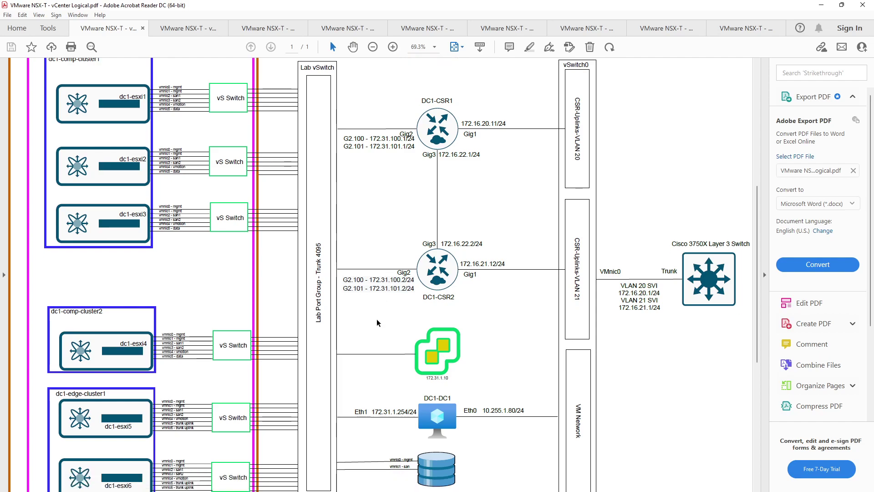
{"action": "scroll", "coordinate": [377, 323], "scroll_direction": "down", "scroll_amount": 2}
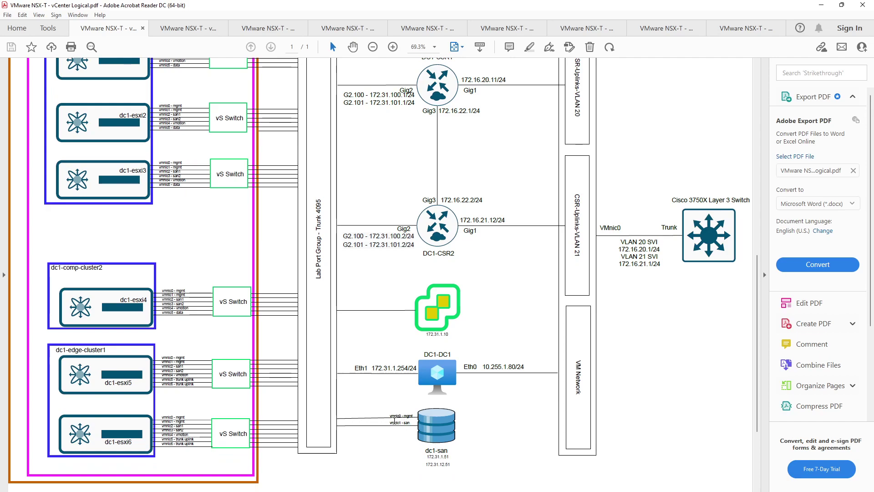
{"action": "scroll", "coordinate": [394, 420], "scroll_direction": "up", "scroll_amount": 4}
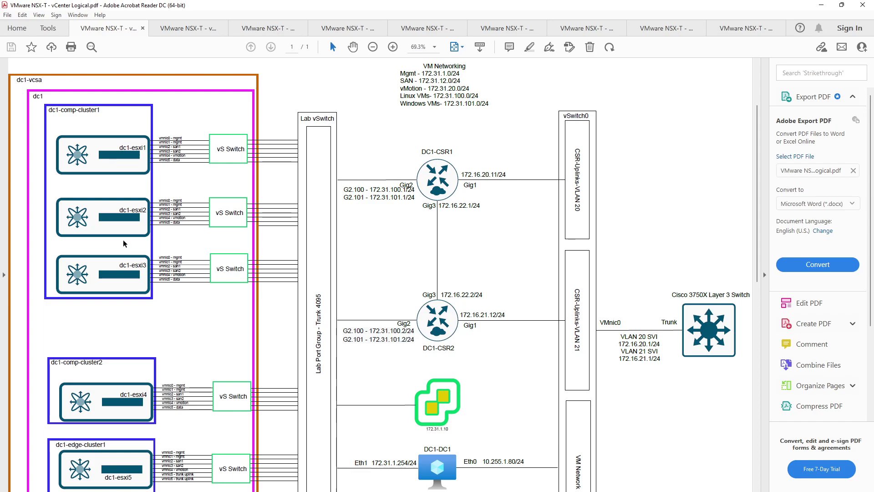
{"action": "scroll", "coordinate": [120, 240], "scroll_direction": "down", "scroll_amount": 1}
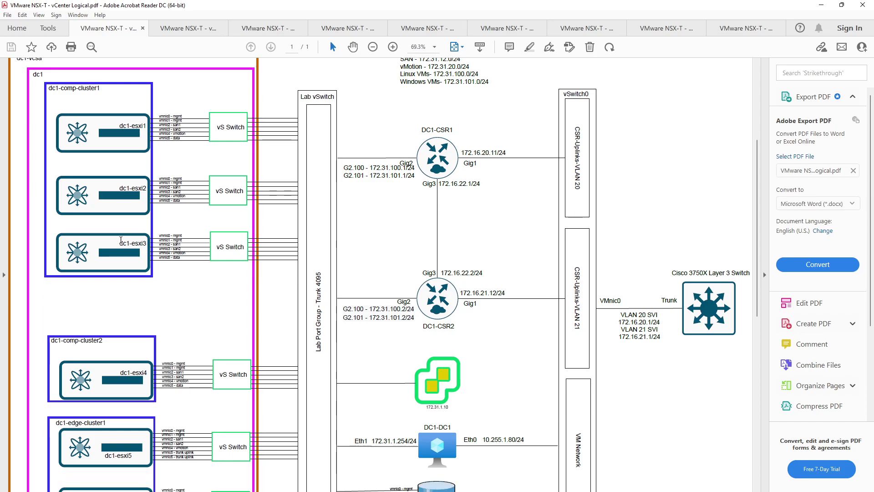